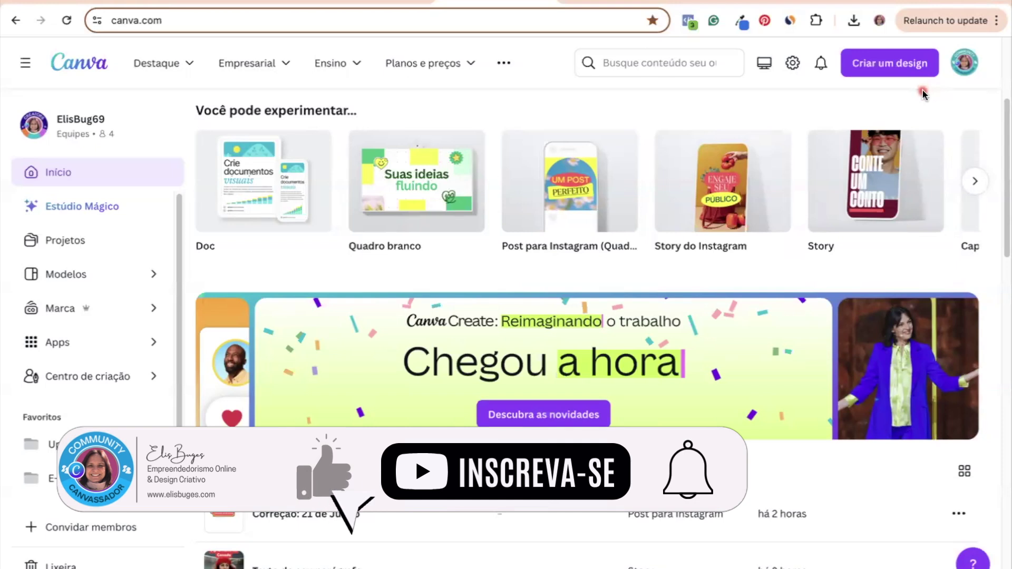
Create a new blank design in the Apresentação (16:9) format.
{"action": "left_click", "coordinate": [880, 68]}
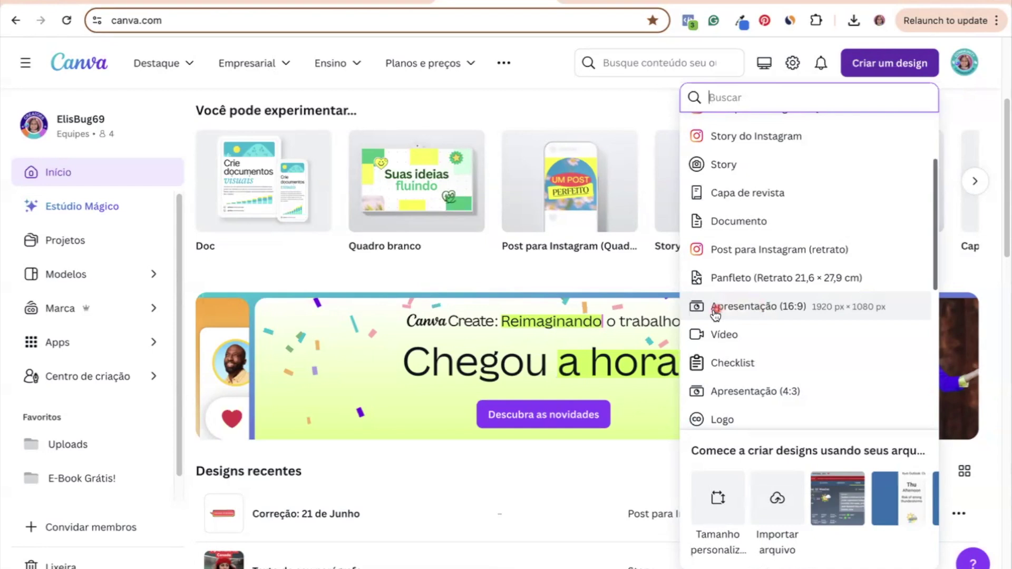
{"action": "left_click", "coordinate": [745, 307]}
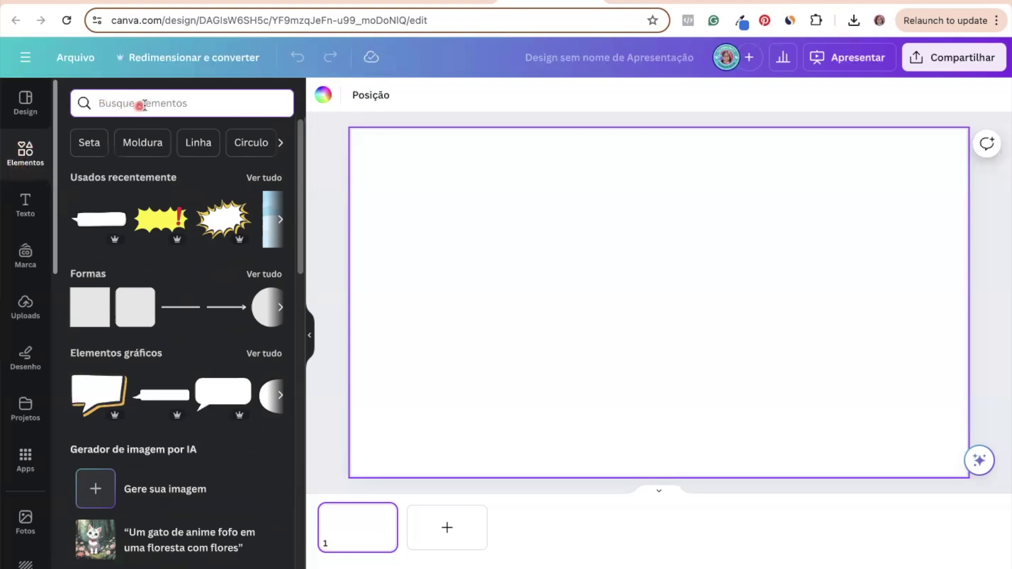
Search the elements for "pets png", limit the results to photos, and add the French bulldog picture to the page.
{"action": "type", "text": "pets png"}
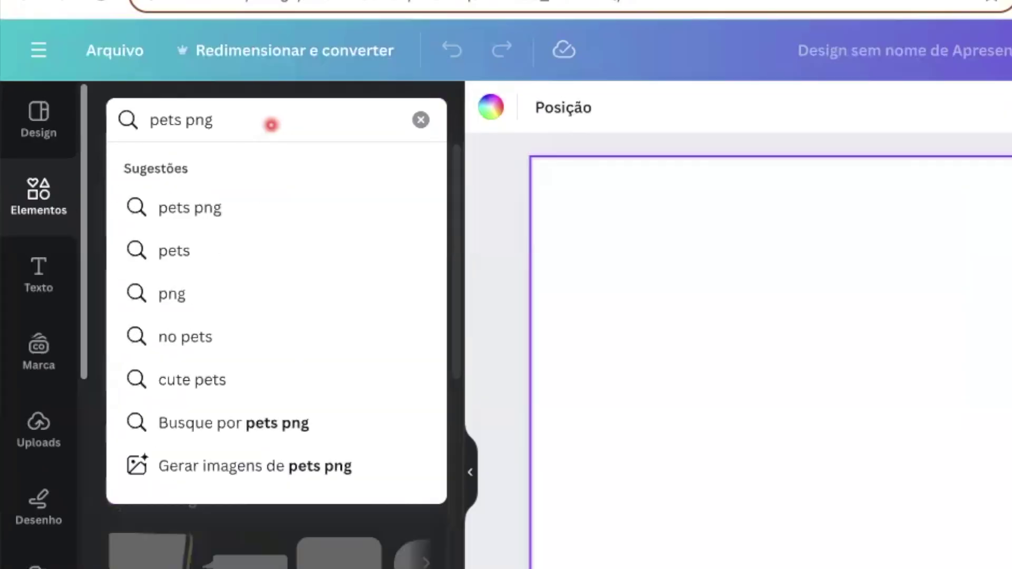
{"action": "key", "text": "Return"}
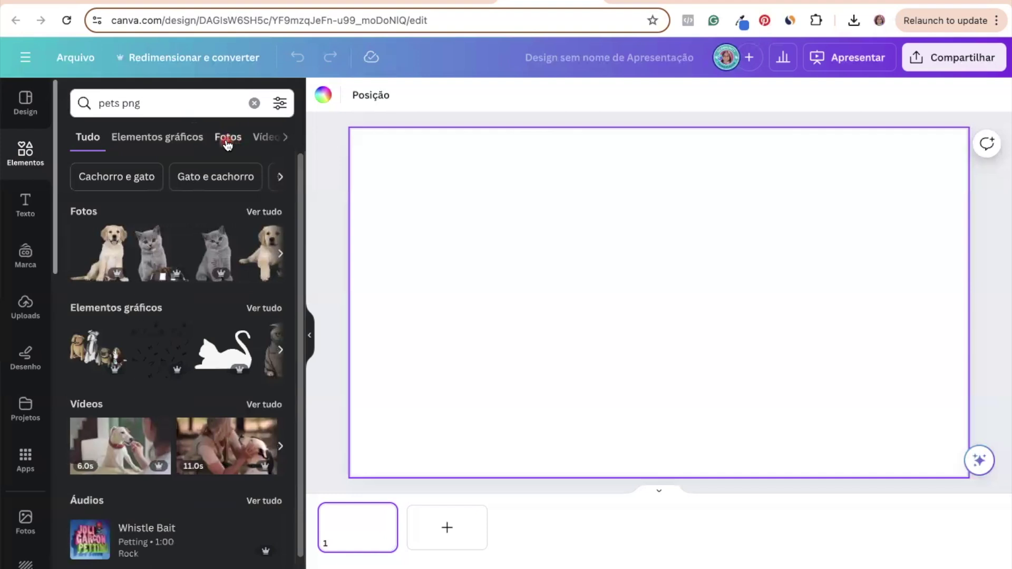
{"action": "left_click", "coordinate": [227, 138]}
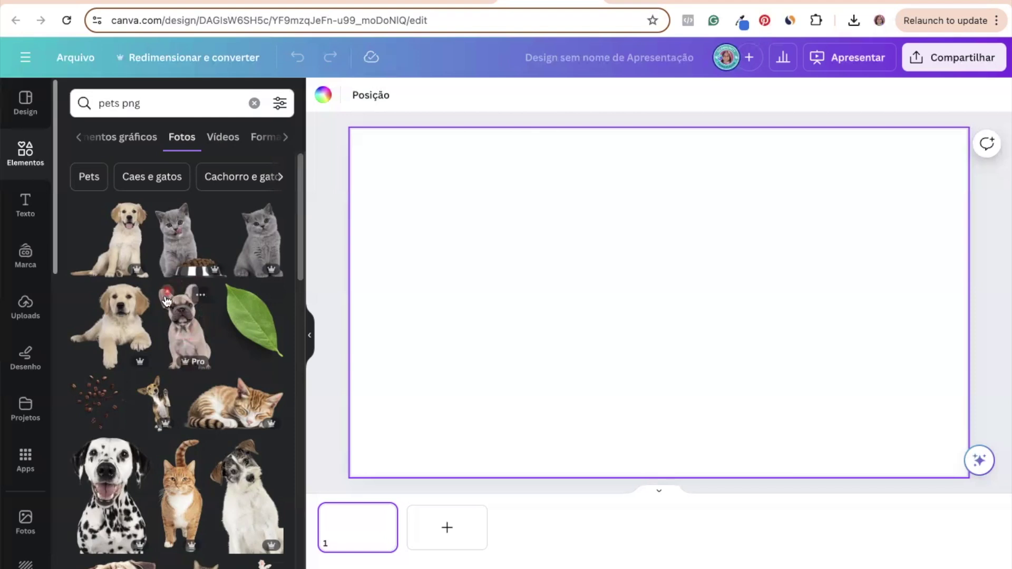
{"action": "left_click", "coordinate": [186, 339]}
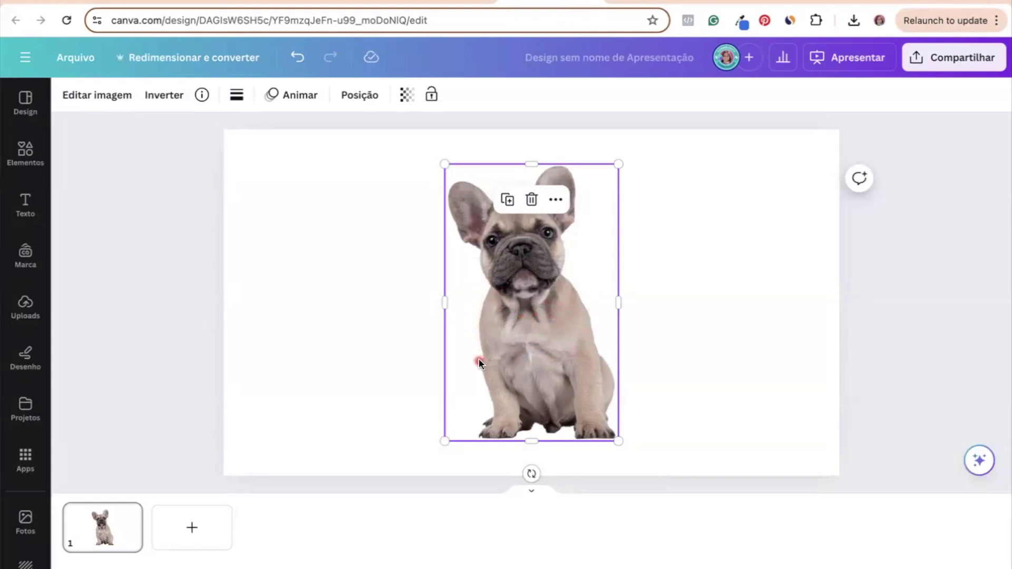
Open the Sombras effect options for the French bulldog image.
{"action": "left_click", "coordinate": [107, 96]}
{"action": "scroll", "coordinate": [110, 316], "scroll_direction": "down", "scroll_amount": 3}
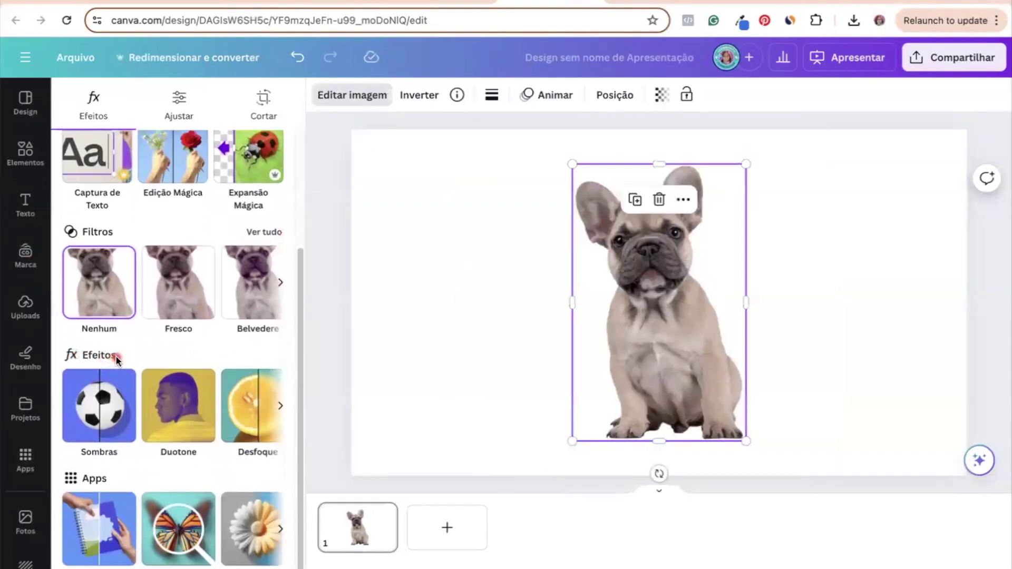
{"action": "mouse_move", "coordinate": [115, 356]}
{"action": "left_mouse_down"}
{"action": "mouse_move", "coordinate": [53, 401]}
{"action": "mouse_move", "coordinate": [100, 459]}
{"action": "mouse_move", "coordinate": [74, 454]}
{"action": "left_mouse_up"}
{"action": "mouse_move", "coordinate": [53, 400]}
{"action": "left_mouse_down"}
{"action": "mouse_move", "coordinate": [150, 422]}
{"action": "mouse_move", "coordinate": [50, 416]}
{"action": "left_mouse_up"}
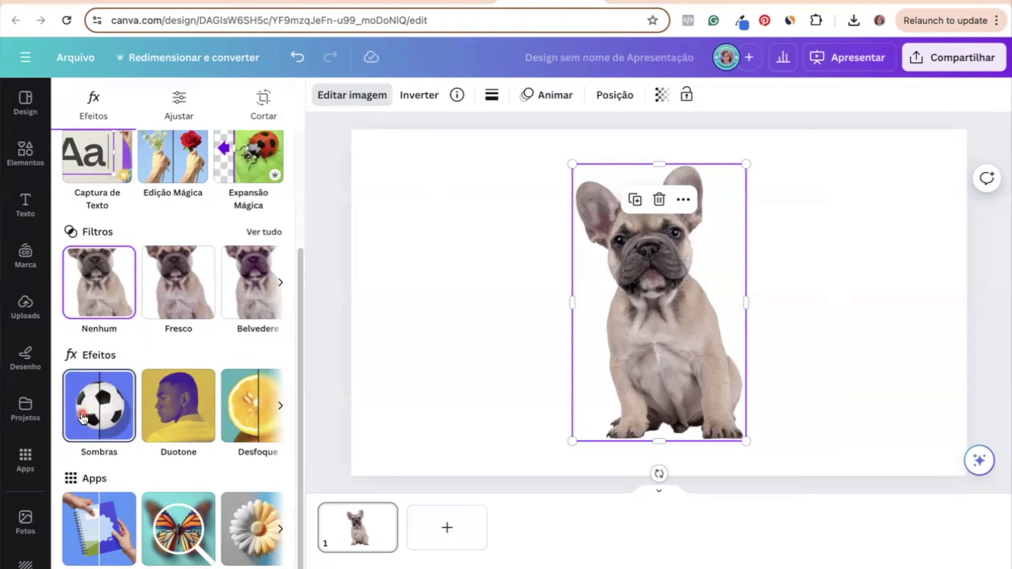
{"action": "left_click", "coordinate": [84, 417]}
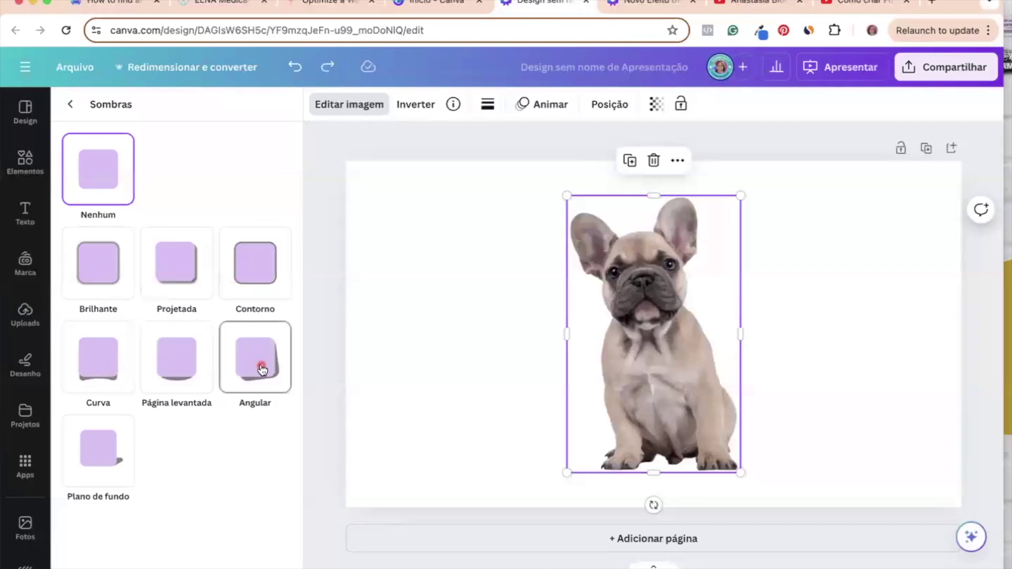
Try the Brilhante, Projetada, Contorno, Curva, Página levantada, Angular and Plano de fundo shadow styles on the bulldog.
{"action": "left_click", "coordinate": [110, 259]}
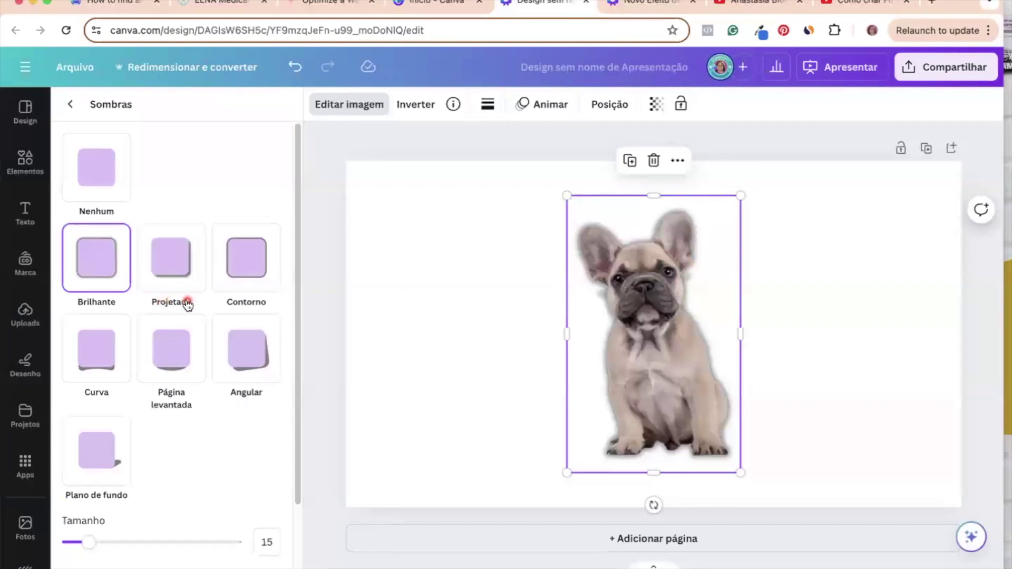
{"action": "left_click", "coordinate": [177, 261]}
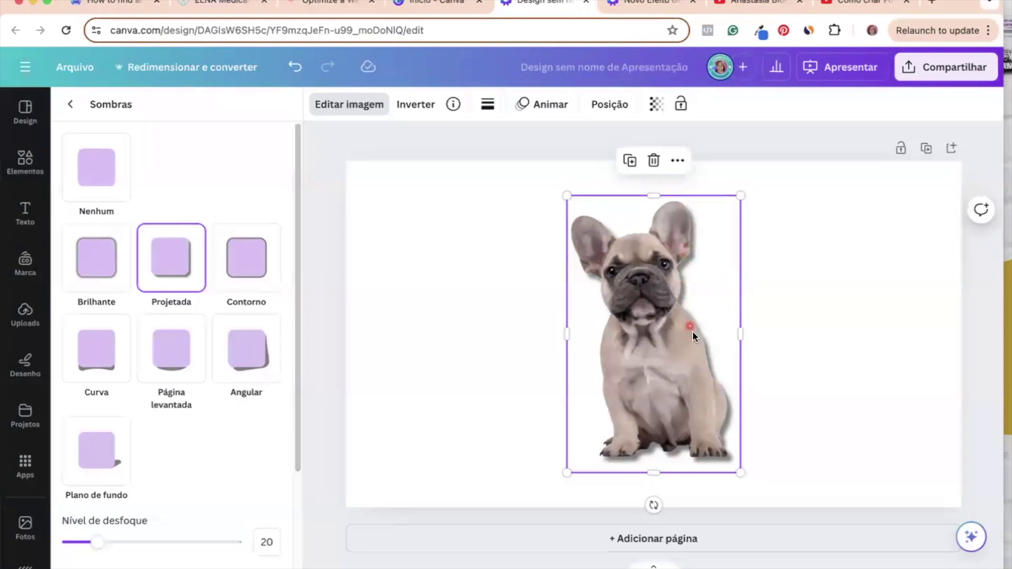
{"action": "left_click", "coordinate": [247, 270]}
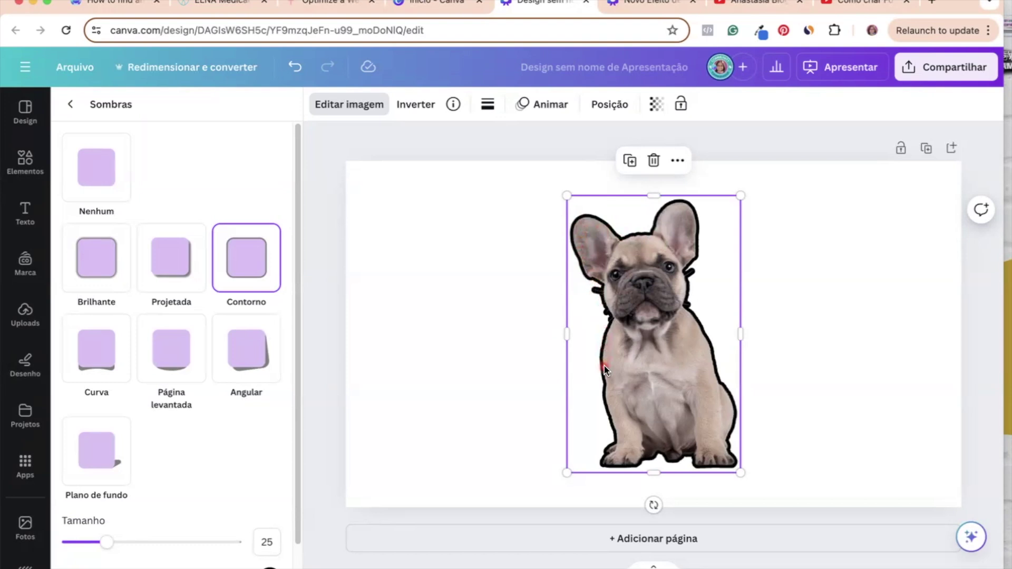
{"action": "left_click", "coordinate": [99, 352]}
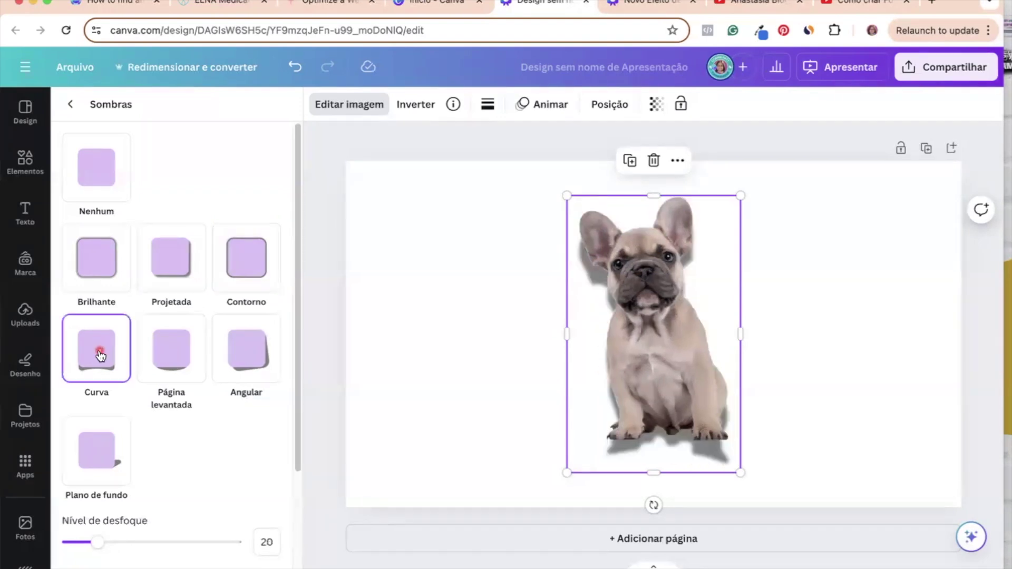
{"action": "left_click", "coordinate": [170, 360]}
{"action": "left_click", "coordinate": [253, 350]}
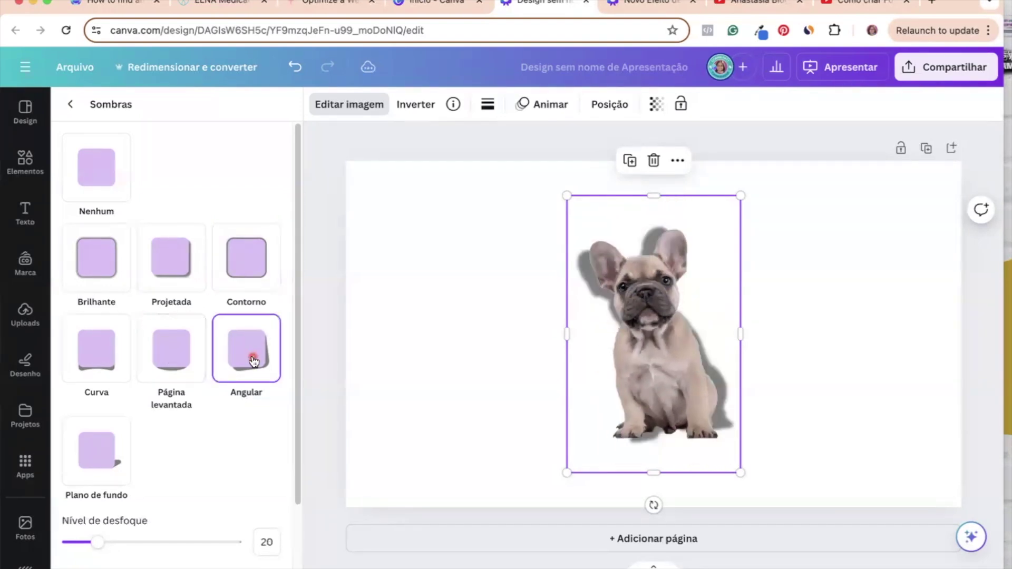
{"action": "left_click", "coordinate": [99, 459]}
Give the bulldog a Projetada shadow with blur level 13, angle 69 and distance 60.
{"action": "left_click", "coordinate": [171, 255]}
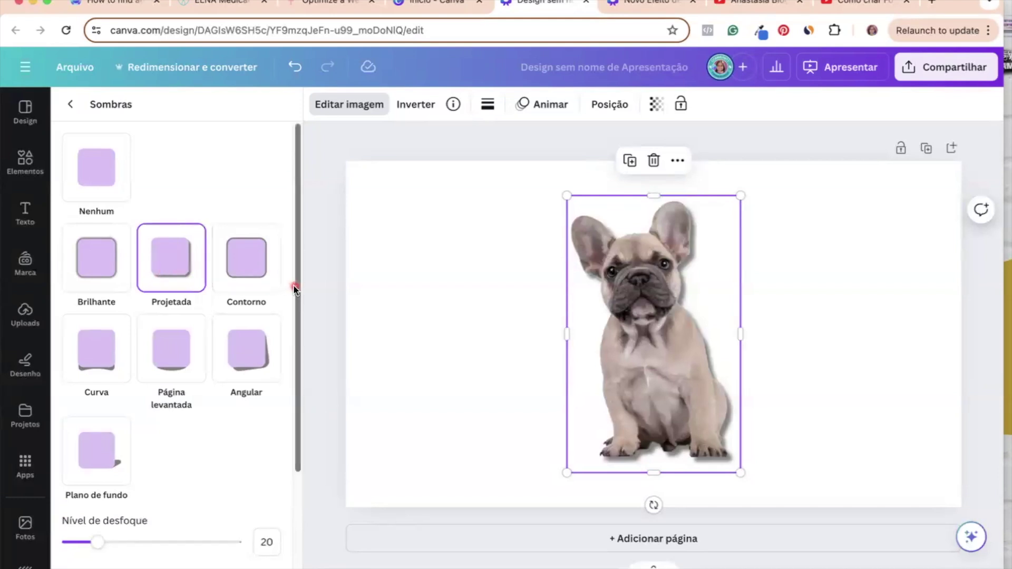
{"action": "scroll", "coordinate": [293, 285], "scroll_direction": "down", "scroll_amount": 3}
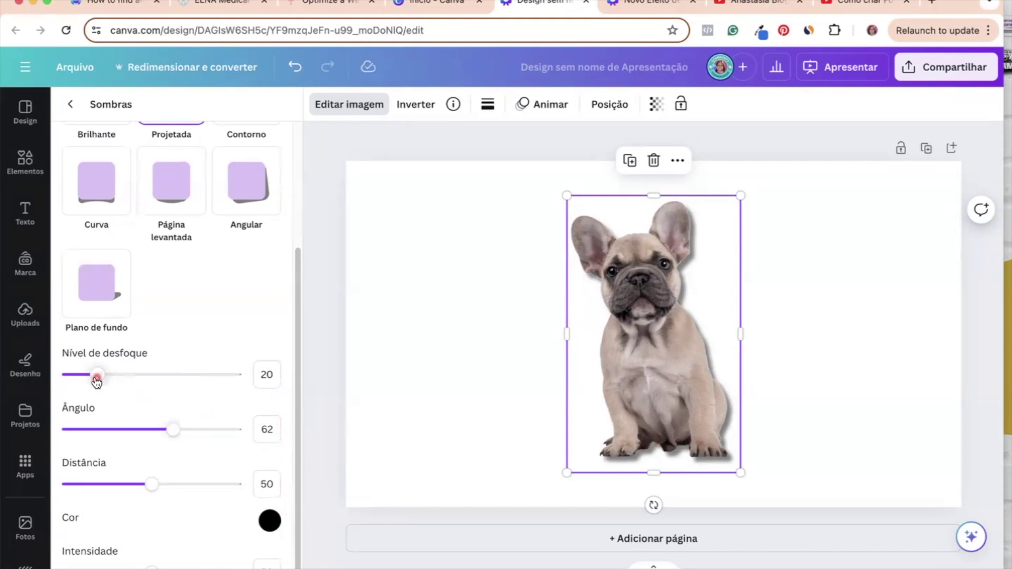
{"action": "mouse_move", "coordinate": [96, 376]}
{"action": "left_mouse_down"}
{"action": "mouse_move", "coordinate": [106, 376]}
{"action": "mouse_move", "coordinate": [85, 376]}
{"action": "left_mouse_up"}
{"action": "mouse_move", "coordinate": [174, 430]}
{"action": "left_mouse_down"}
{"action": "mouse_move", "coordinate": [208, 431]}
{"action": "mouse_move", "coordinate": [158, 434]}
{"action": "left_mouse_up"}
{"action": "key", "text": "ctrl+z"}
{"action": "mouse_move", "coordinate": [151, 483]}
{"action": "left_mouse_down"}
{"action": "mouse_move", "coordinate": [195, 484]}
{"action": "mouse_move", "coordinate": [169, 485]}
{"action": "left_mouse_up"}
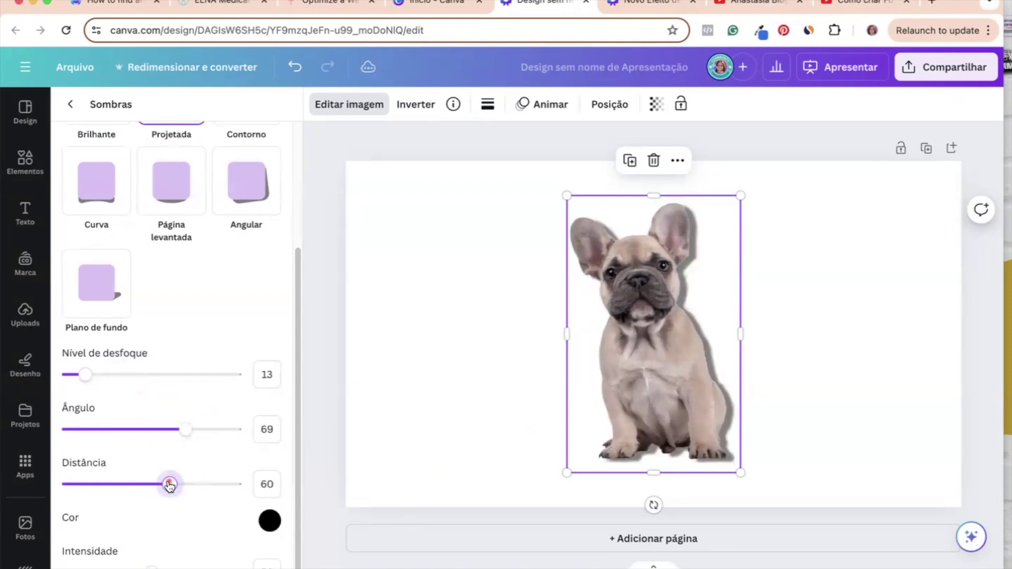
Change the bulldog's shadow colour to yellow #edcf06 and set its intensity to 100.
{"action": "left_click", "coordinate": [270, 522]}
{"action": "left_click", "coordinate": [463, 373]}
{"action": "left_click", "coordinate": [467, 396]}
{"action": "left_click", "coordinate": [305, 457]}
{"action": "left_click", "coordinate": [468, 374]}
{"action": "left_click", "coordinate": [152, 568]}
{"action": "left_click_drag", "start_coordinate": [157, 542], "coordinate": [244, 538]}
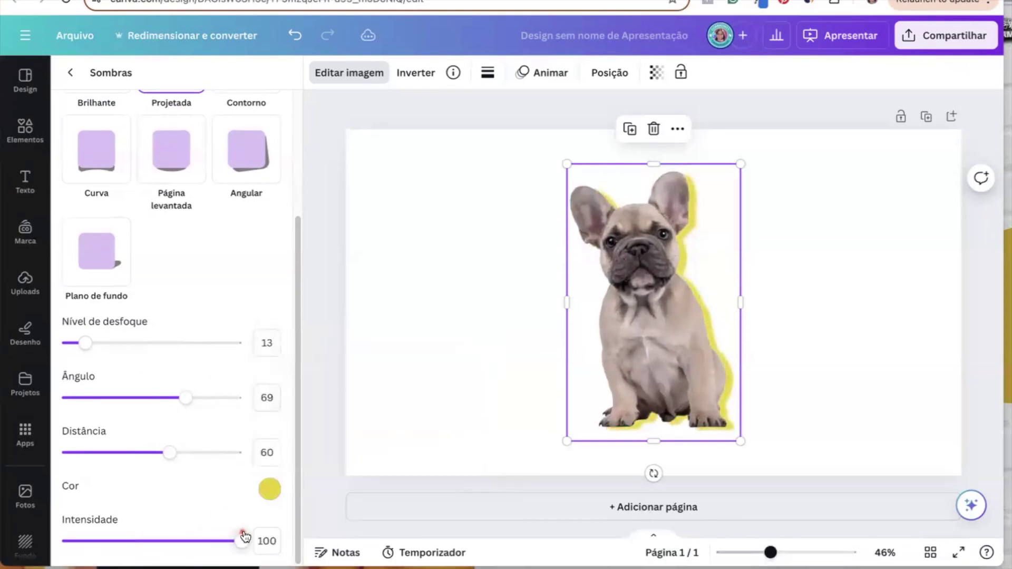
Try the Página levantada, Curva and Angular shadow styles on the bulldog with the yellow colour.
{"action": "scroll", "coordinate": [257, 530], "scroll_direction": "up", "scroll_amount": 4}
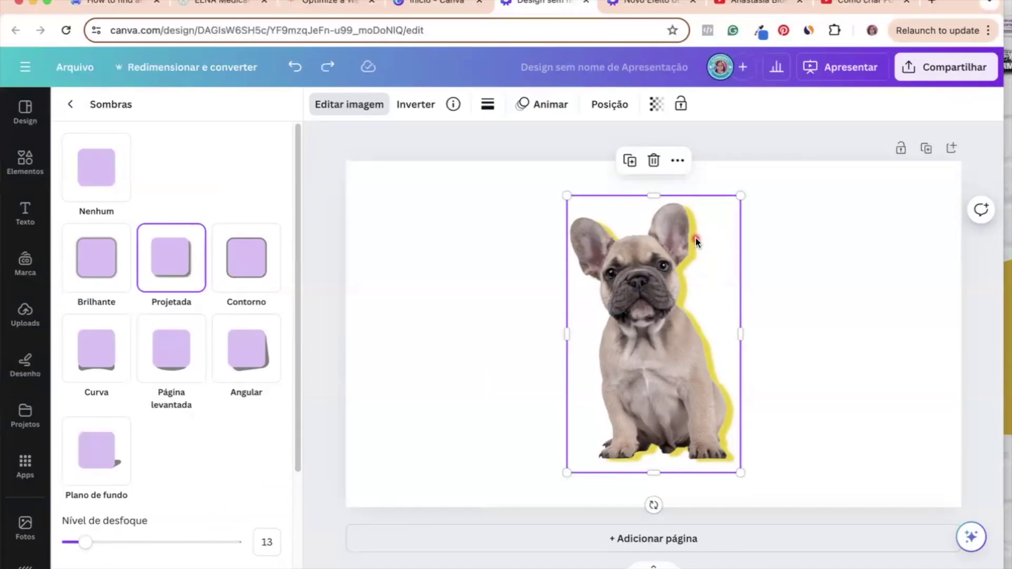
{"action": "left_click", "coordinate": [178, 369]}
{"action": "left_click", "coordinate": [106, 361]}
{"action": "left_click", "coordinate": [242, 354]}
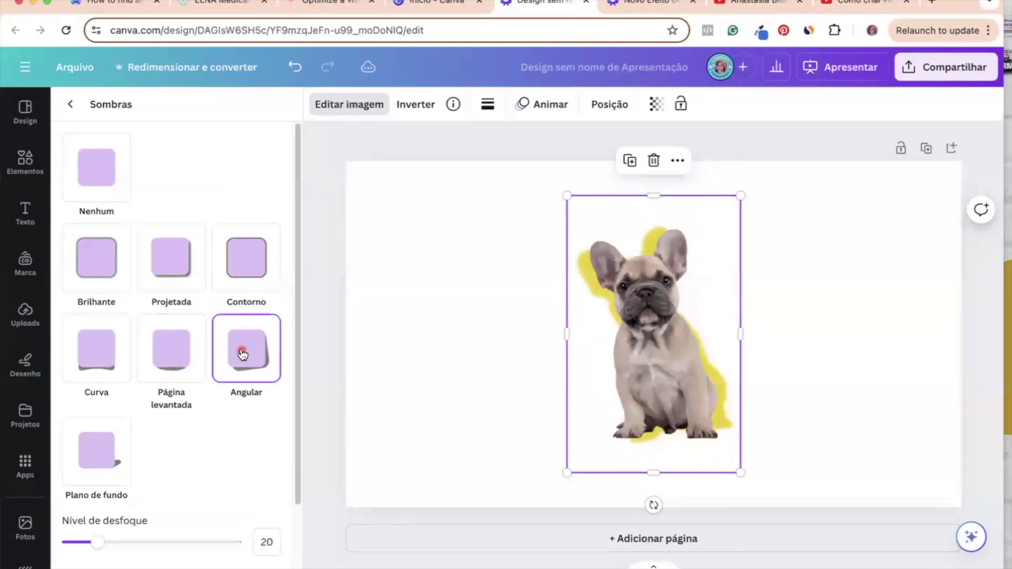
Apply the Contorno style to the bulldog, pick another outline colour and increase the outline size.
{"action": "left_click", "coordinate": [249, 268]}
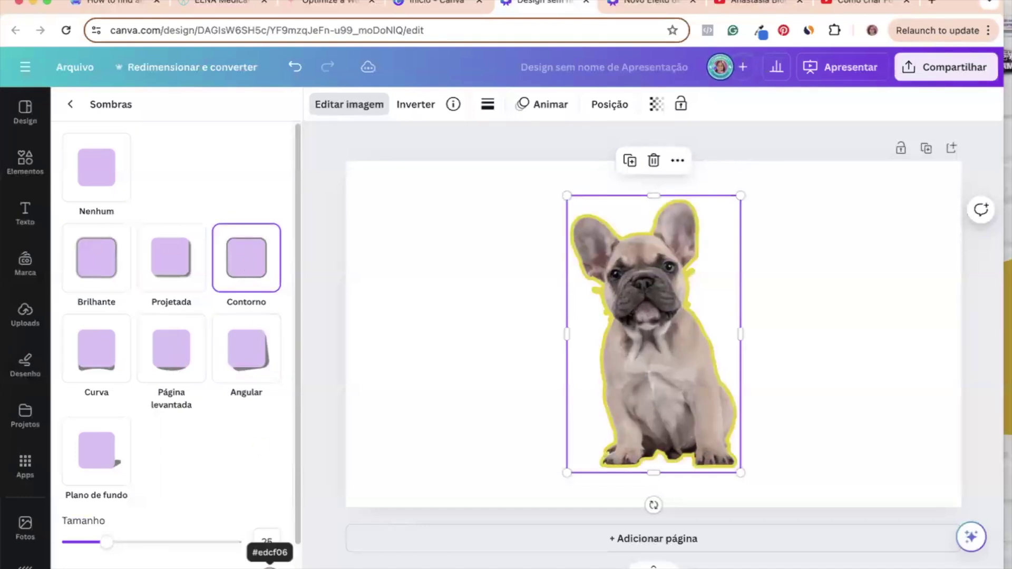
{"action": "scroll", "coordinate": [269, 532], "scroll_direction": "down", "scroll_amount": 2}
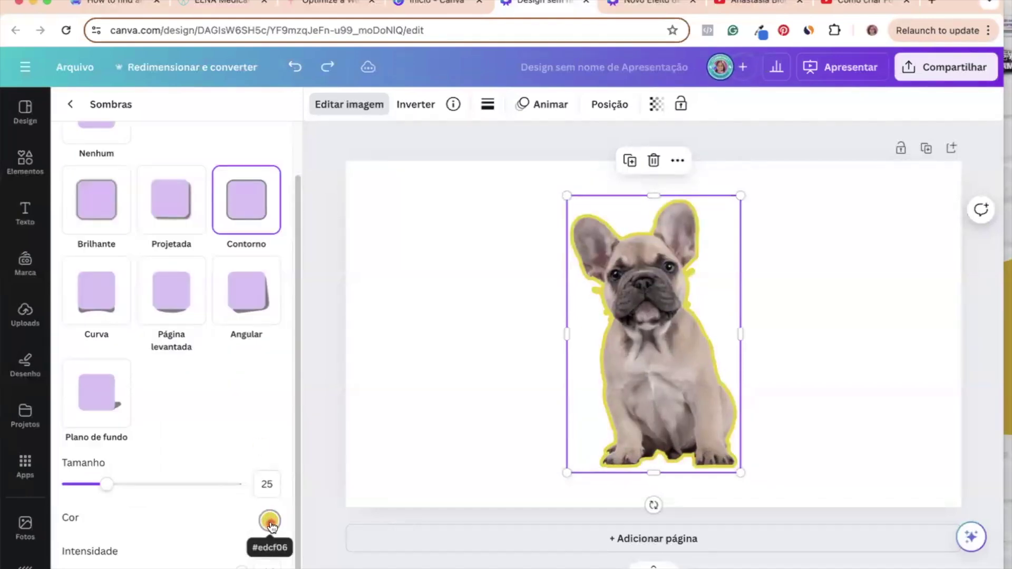
{"action": "left_click", "coordinate": [271, 522]}
{"action": "left_click", "coordinate": [323, 454]}
{"action": "left_click", "coordinate": [368, 454]}
{"action": "left_click", "coordinate": [106, 484]}
{"action": "left_click_drag", "start_coordinate": [106, 485], "coordinate": [141, 484]}
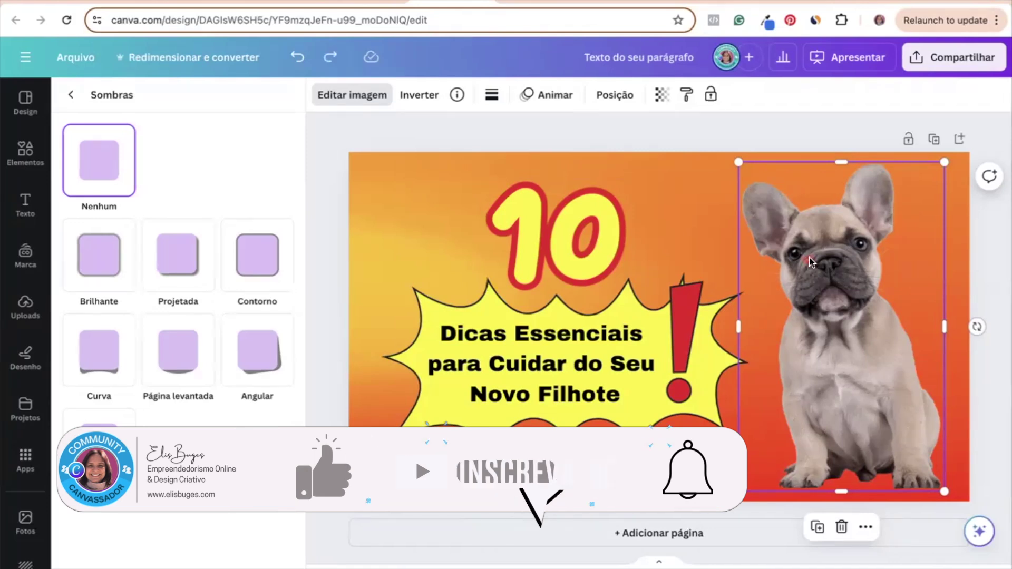
Apply the Contorno style to the bulldog in the "10 Dicas Essenciais" design and recolour the outline bright yellow.
{"action": "left_click", "coordinate": [261, 262]}
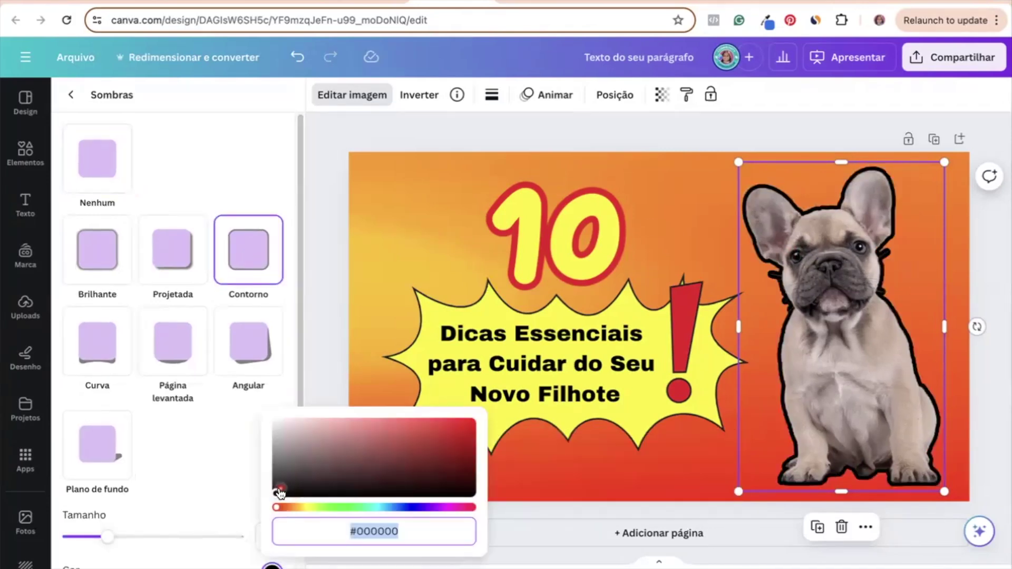
{"action": "left_click_drag", "start_coordinate": [276, 507], "coordinate": [314, 507]}
{"action": "left_click", "coordinate": [467, 425]}
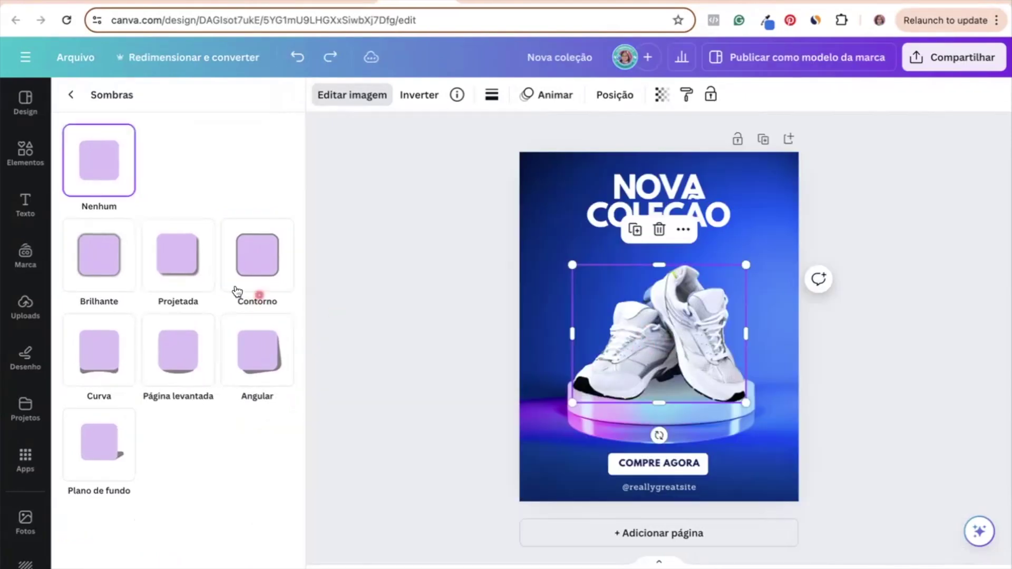
Apply the Projetada shadow to the sneakers in the "Nova coleção" design and increase the shadow's angle.
{"action": "left_click", "coordinate": [183, 269]}
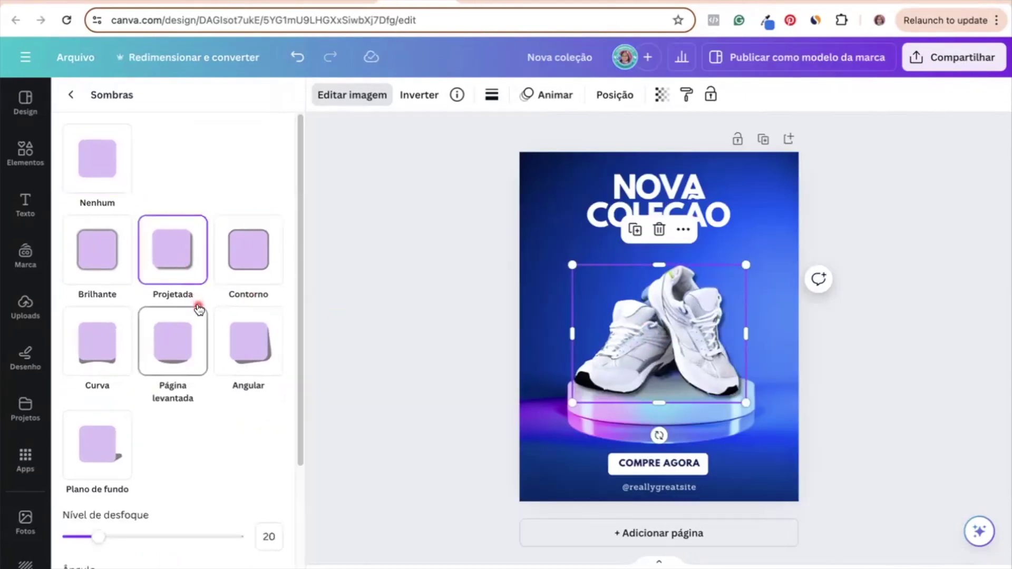
{"action": "scroll", "coordinate": [199, 306], "scroll_direction": "down", "scroll_amount": 3}
{"action": "left_click_drag", "start_coordinate": [175, 430], "coordinate": [213, 425]}
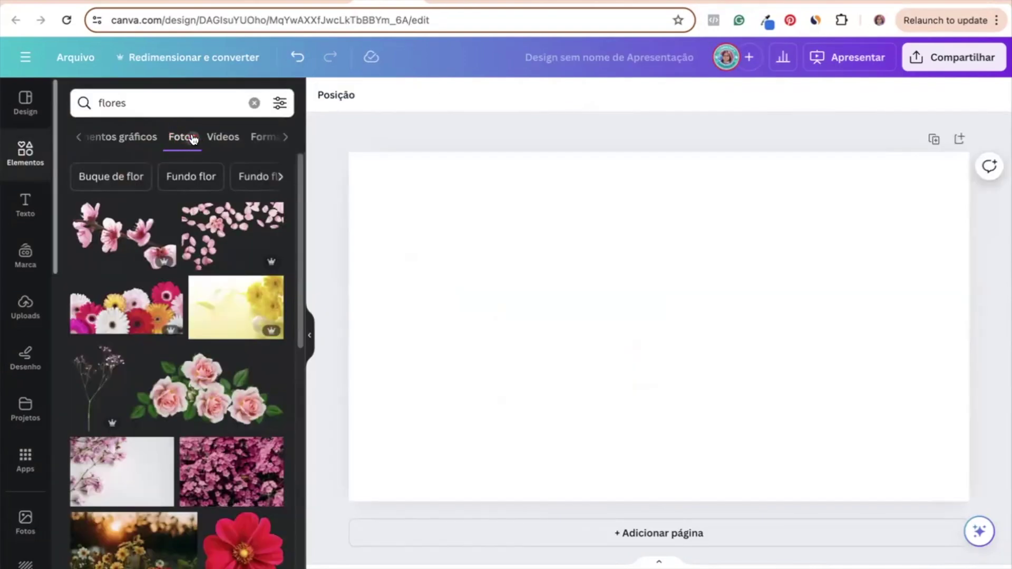
Add the pink roses photo from the "flores" results and give it the Projetada shadow.
{"action": "left_click", "coordinate": [206, 390]}
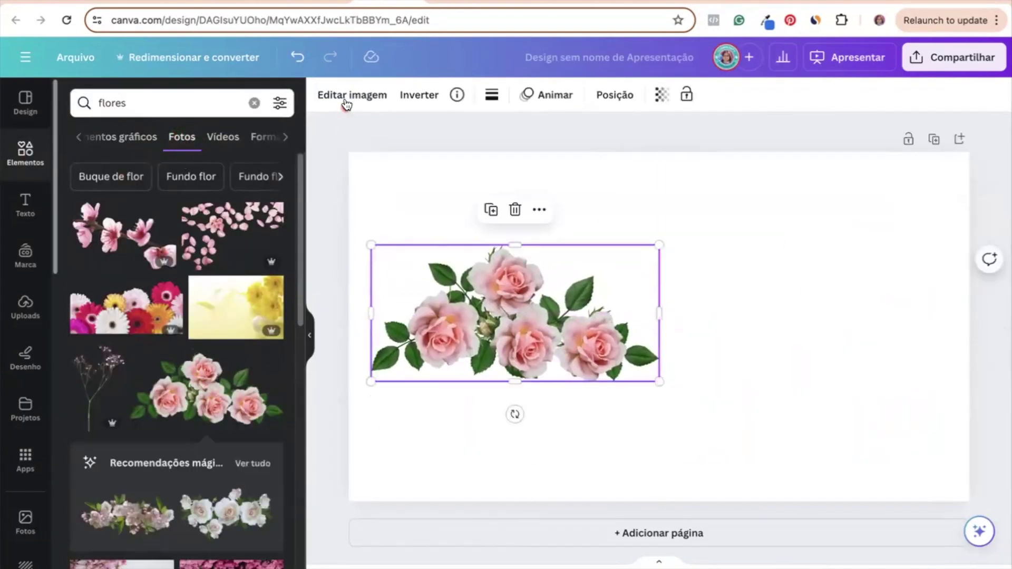
{"action": "left_click", "coordinate": [345, 98]}
{"action": "left_click", "coordinate": [178, 242]}
Add the pink floral bouquet graphic from the "flores" results and give it an Angular shadow in a reddish colour.
{"action": "left_click", "coordinate": [26, 153]}
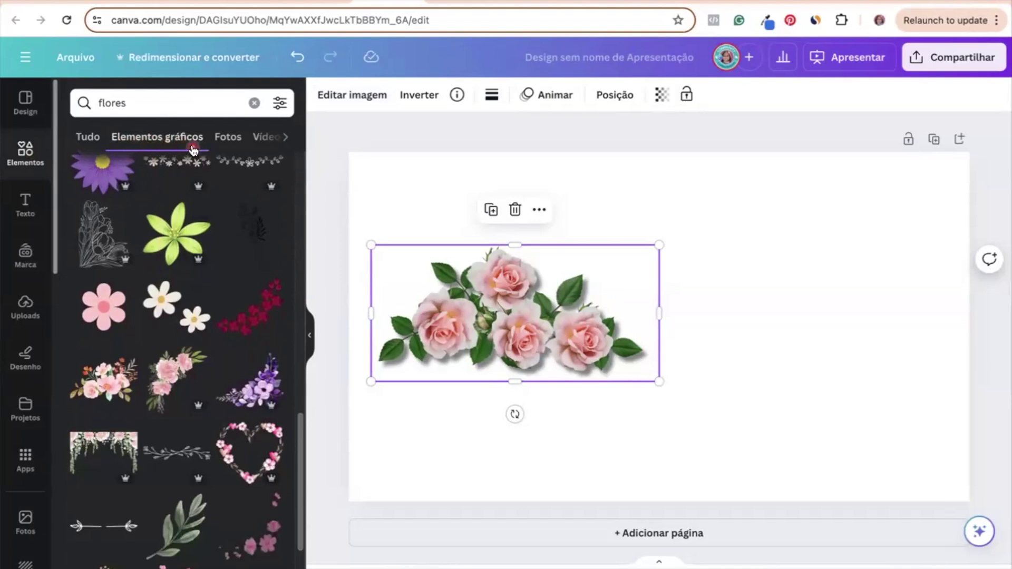
{"action": "left_click", "coordinate": [103, 380]}
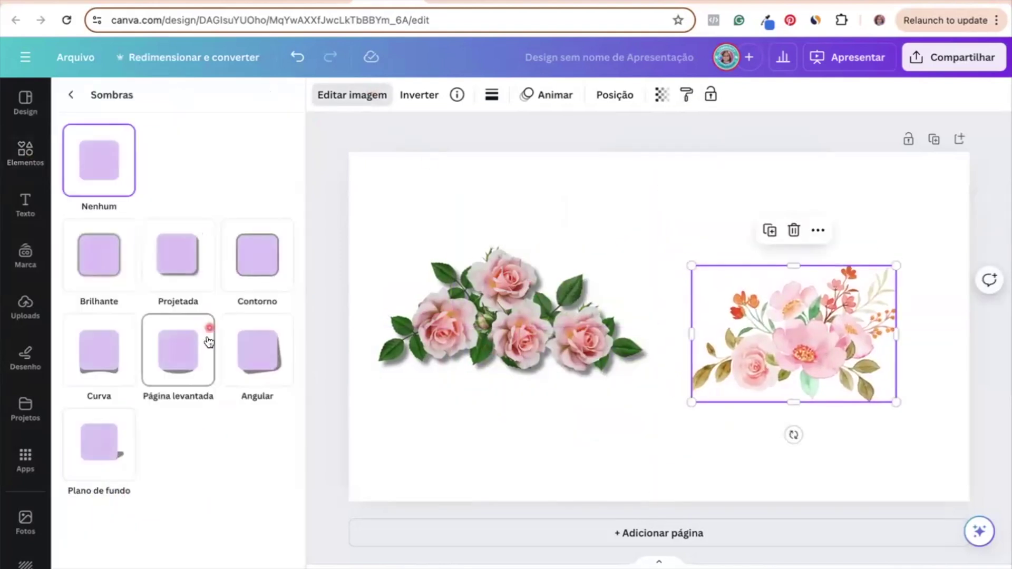
{"action": "left_click", "coordinate": [248, 350]}
{"action": "scroll", "coordinate": [158, 421], "scroll_direction": "down", "scroll_amount": 2}
{"action": "left_click", "coordinate": [271, 513]}
{"action": "left_click", "coordinate": [468, 379]}
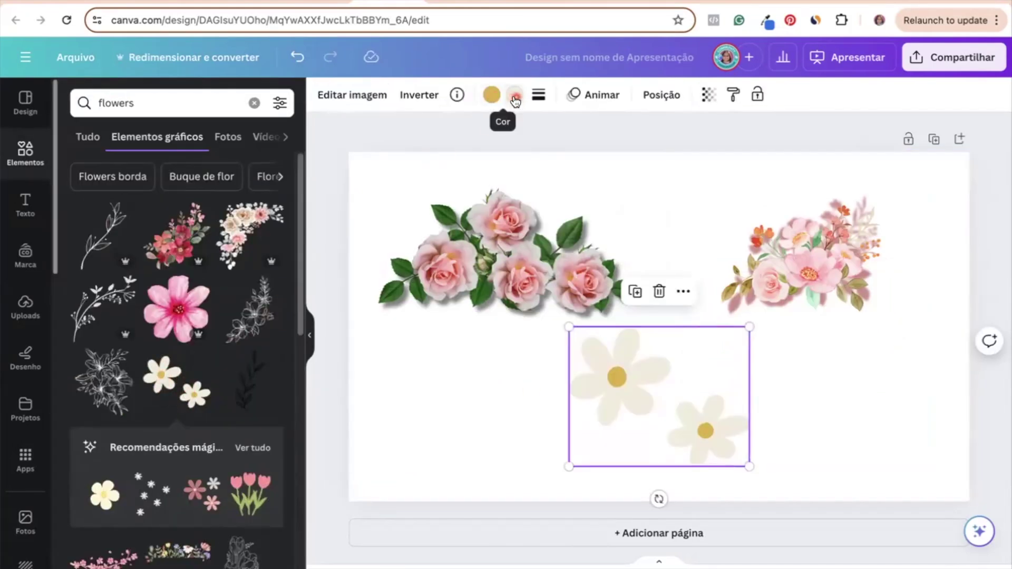
Apply the Projetada shadow from the Sombras effects to the two cream daisies and leave the effect options.
{"action": "left_click", "coordinate": [353, 99]}
{"action": "scroll", "coordinate": [108, 412], "scroll_direction": "down", "scroll_amount": 5}
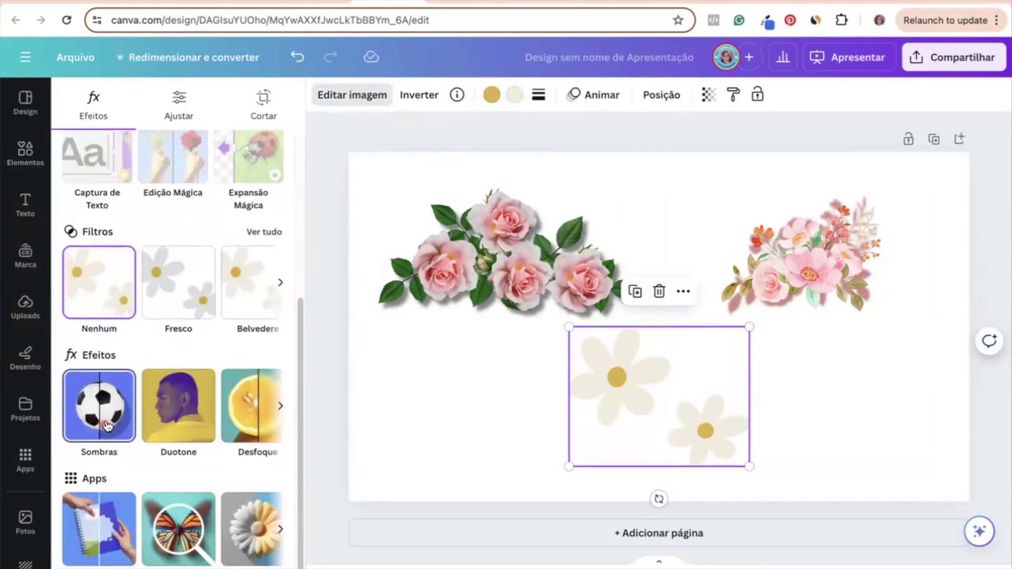
{"action": "left_click", "coordinate": [102, 411]}
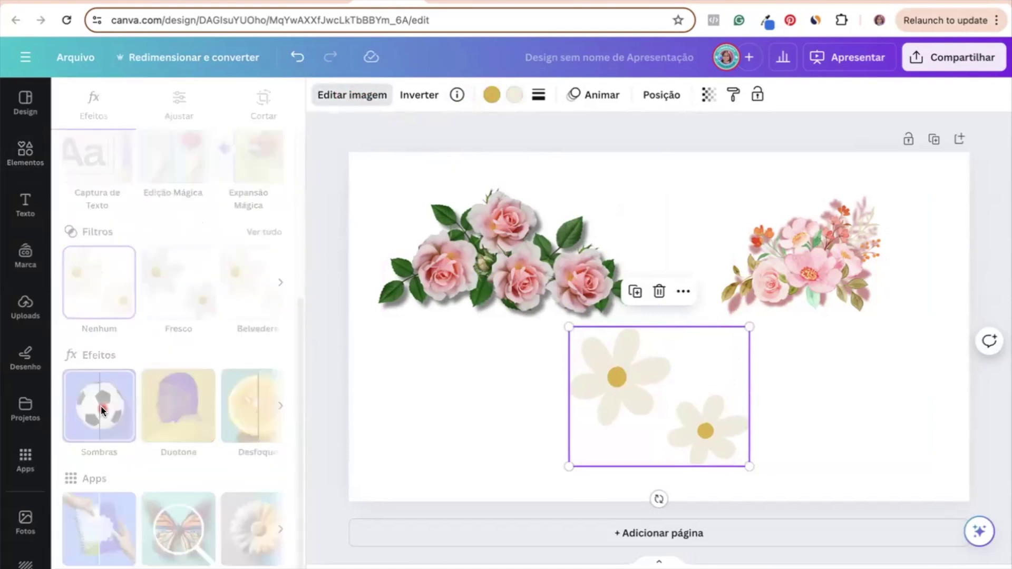
{"action": "left_click", "coordinate": [148, 300]}
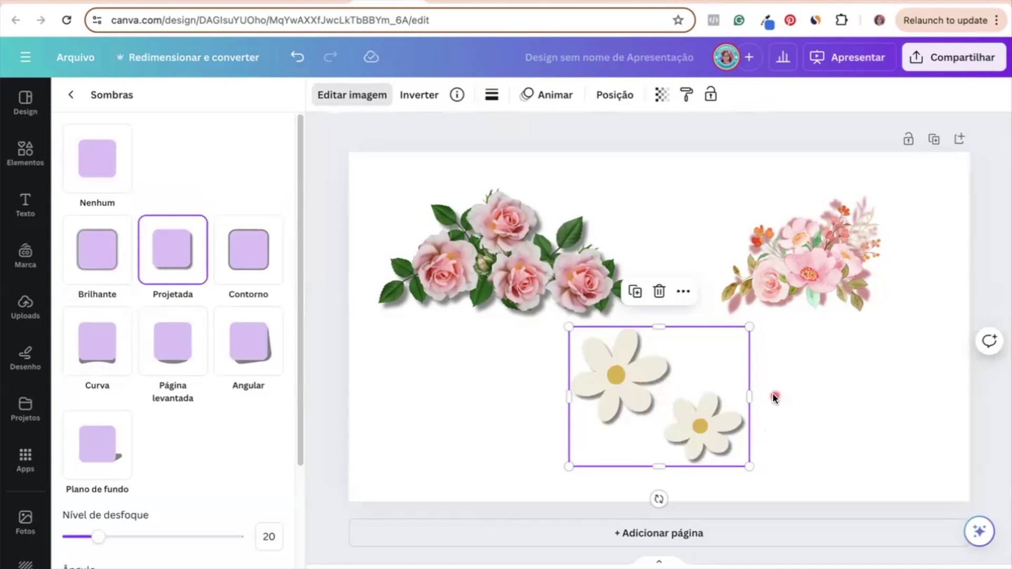
{"action": "key", "text": "Escape"}
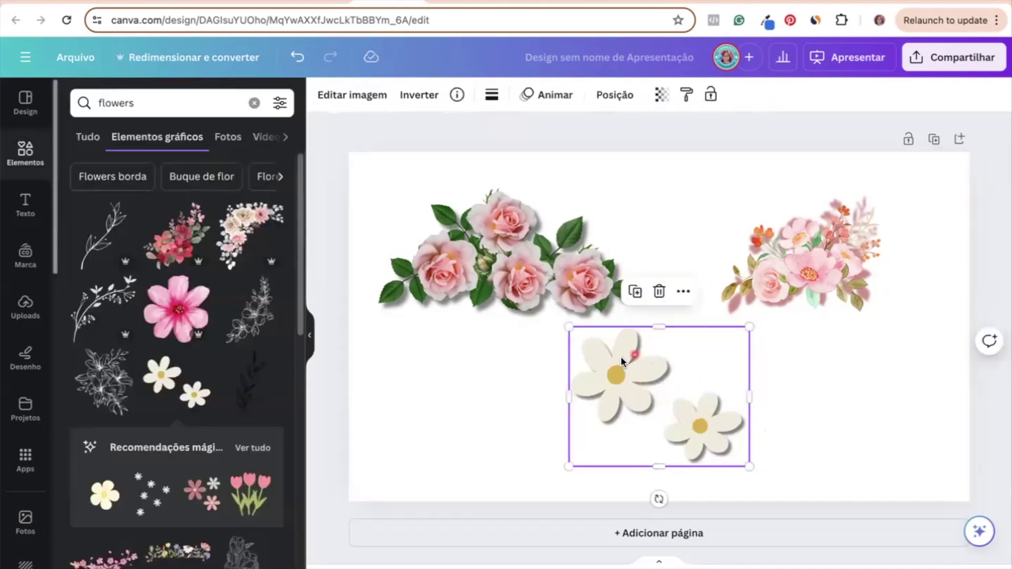